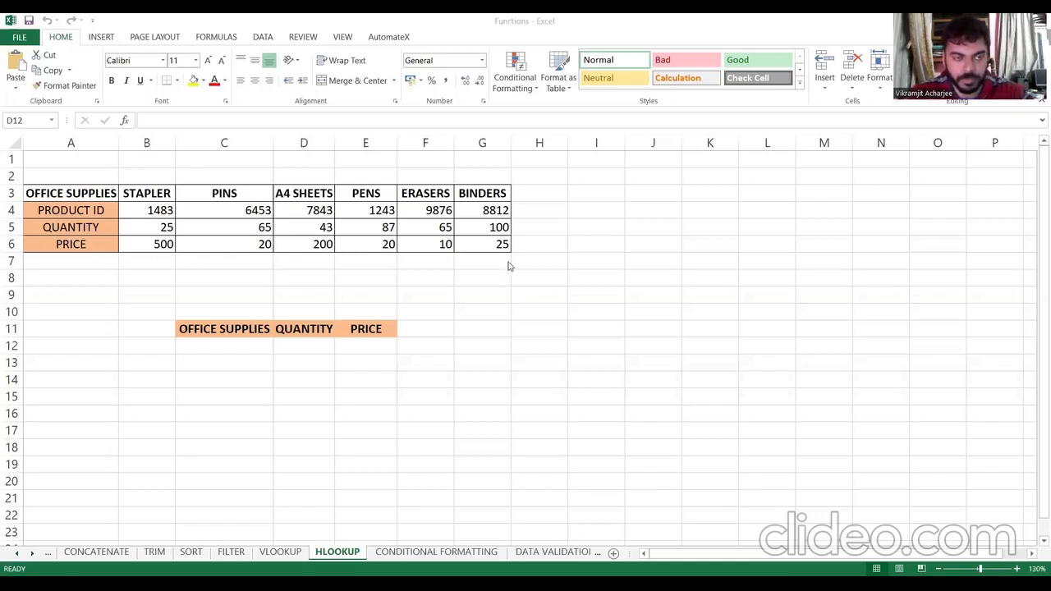
Start an HLOOKUP formula in D12 under QUANTITY, using C12 as the lookup value.
{"action": "left_click", "coordinate": [323, 351]}
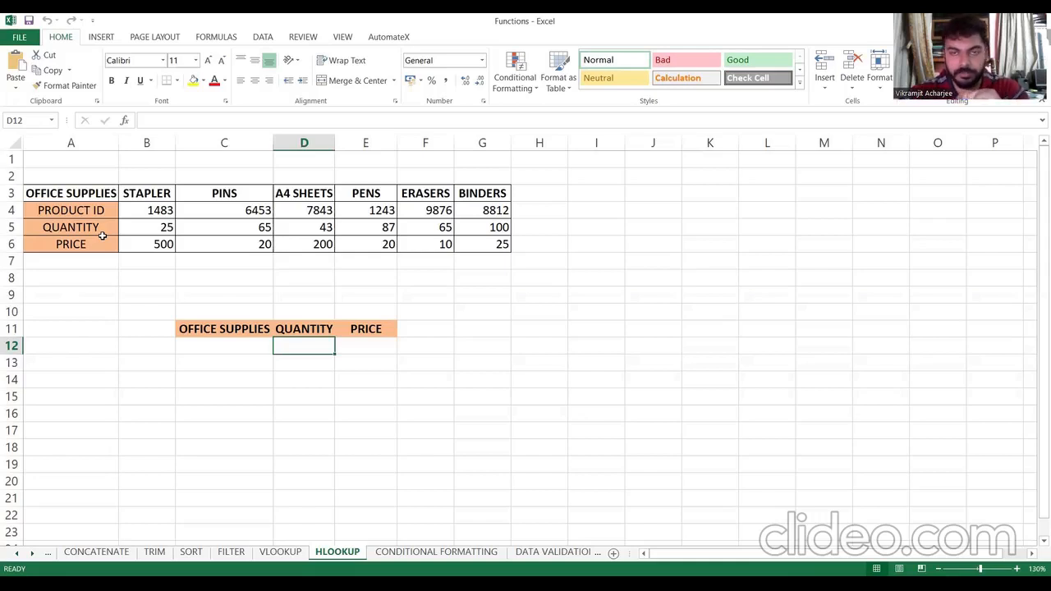
{"action": "type", "text": "="}
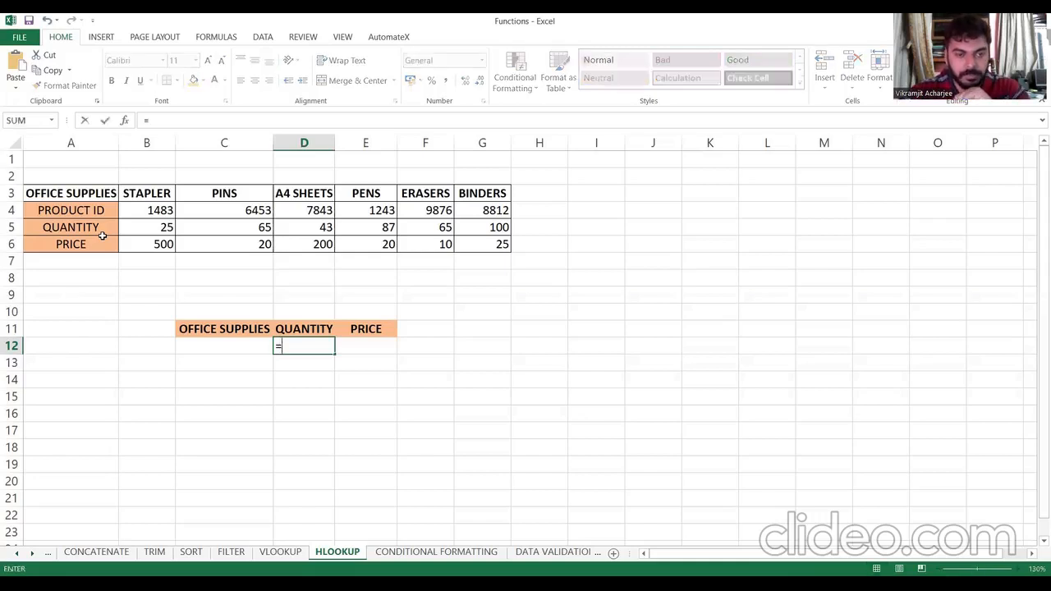
{"action": "type", "text": "h"}
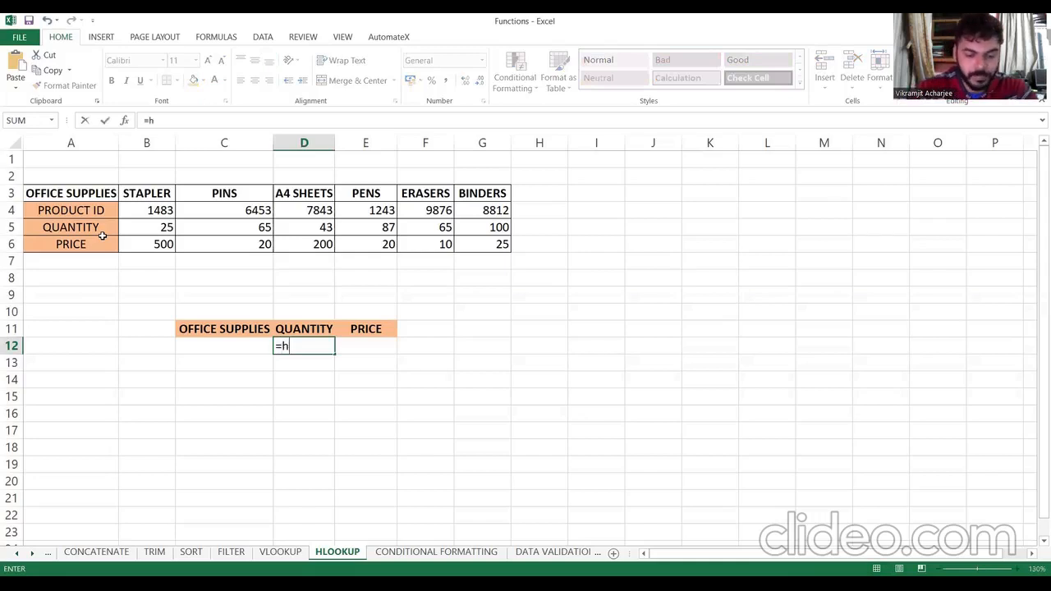
{"action": "type", "text": "oo"}
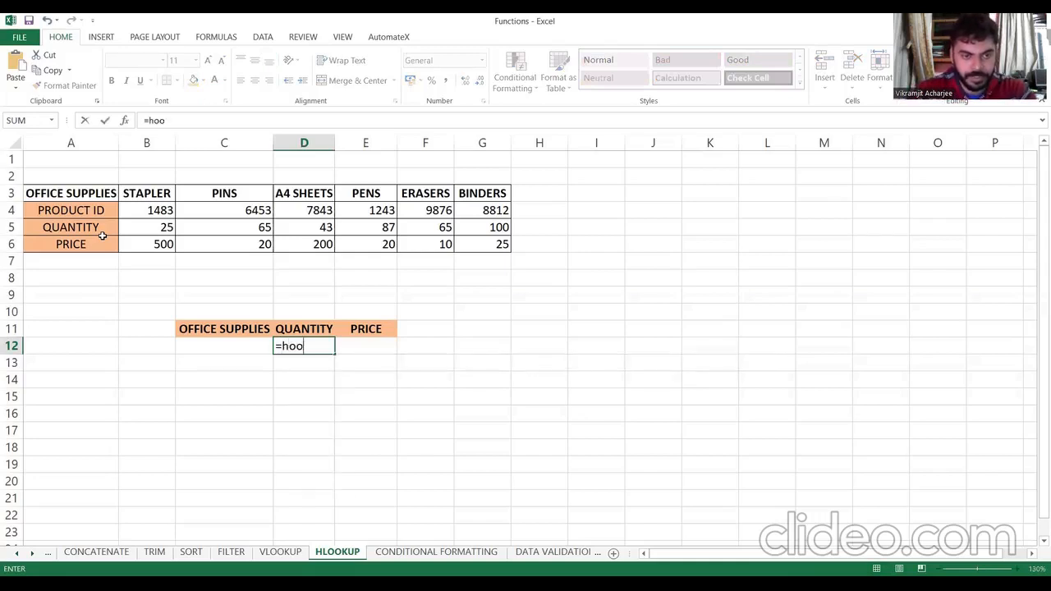
{"action": "key", "text": "BackSpace"}
{"action": "key", "text": "BackSpace"}
{"action": "type", "text": "look"}
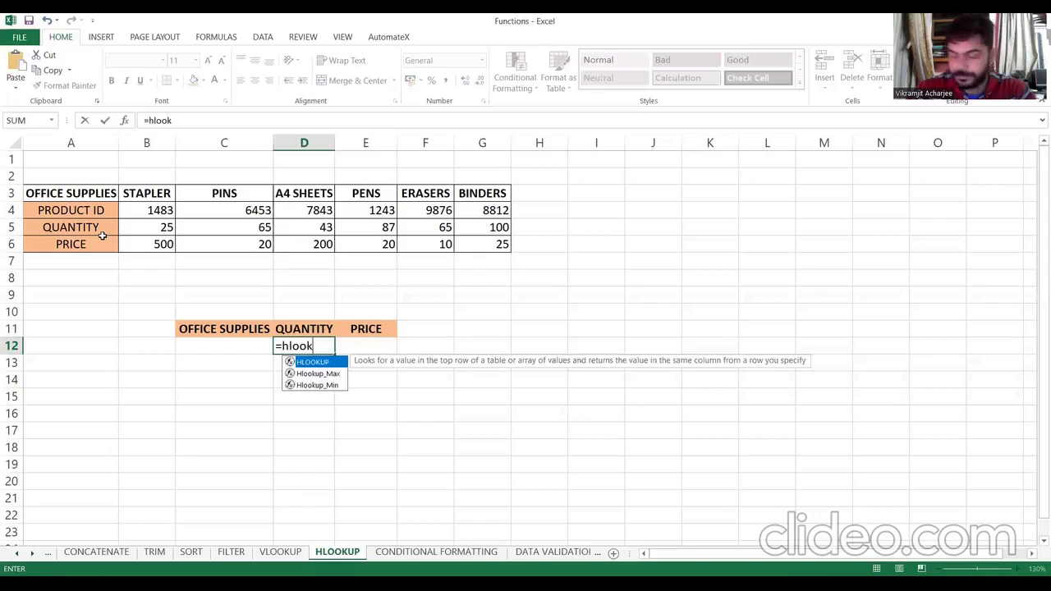
{"action": "type", "text": "up"}
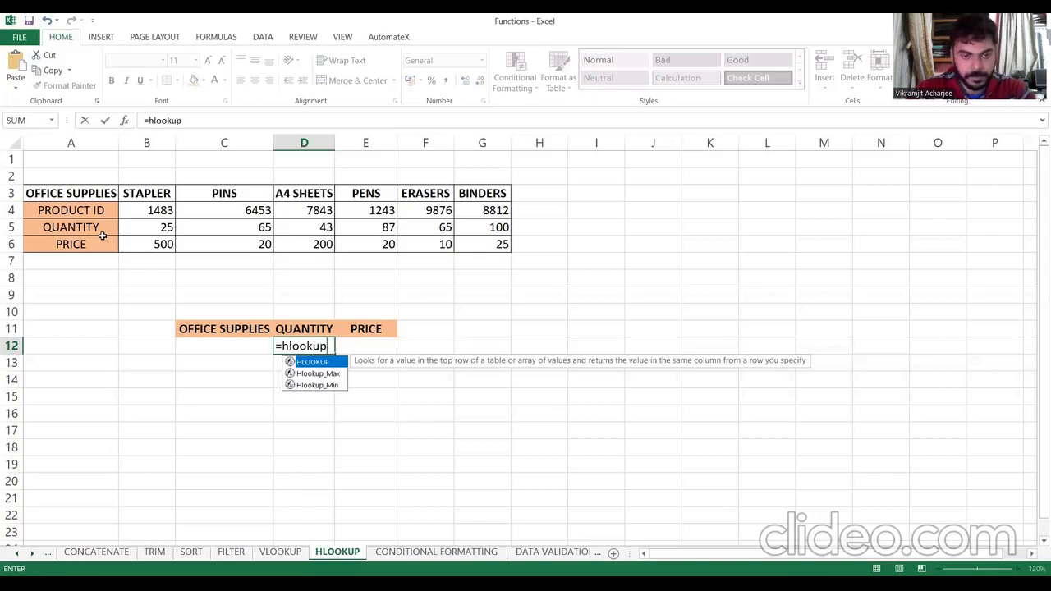
{"action": "type", "text": "("}
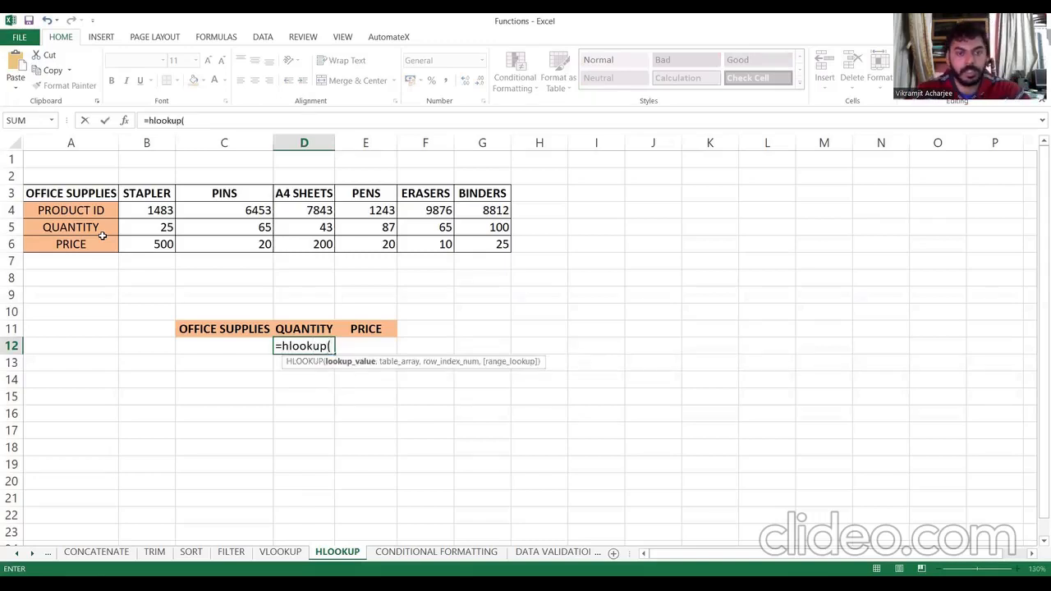
{"action": "left_click", "coordinate": [236, 346]}
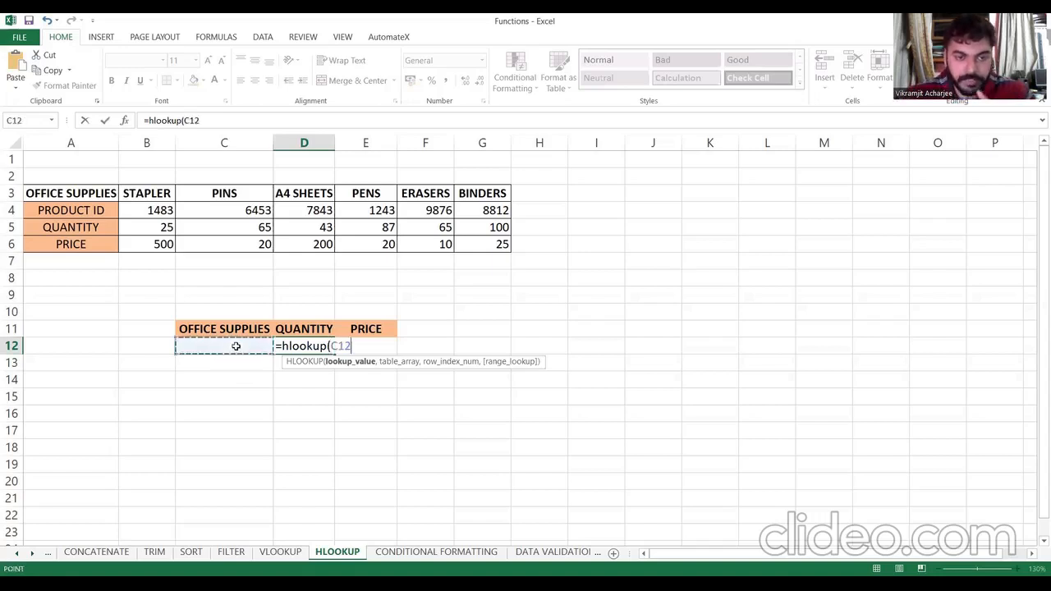
Complete the D12 formula with table array A3:G6, row index 3 and 0 for an exact match.
{"action": "type", "text": ","}
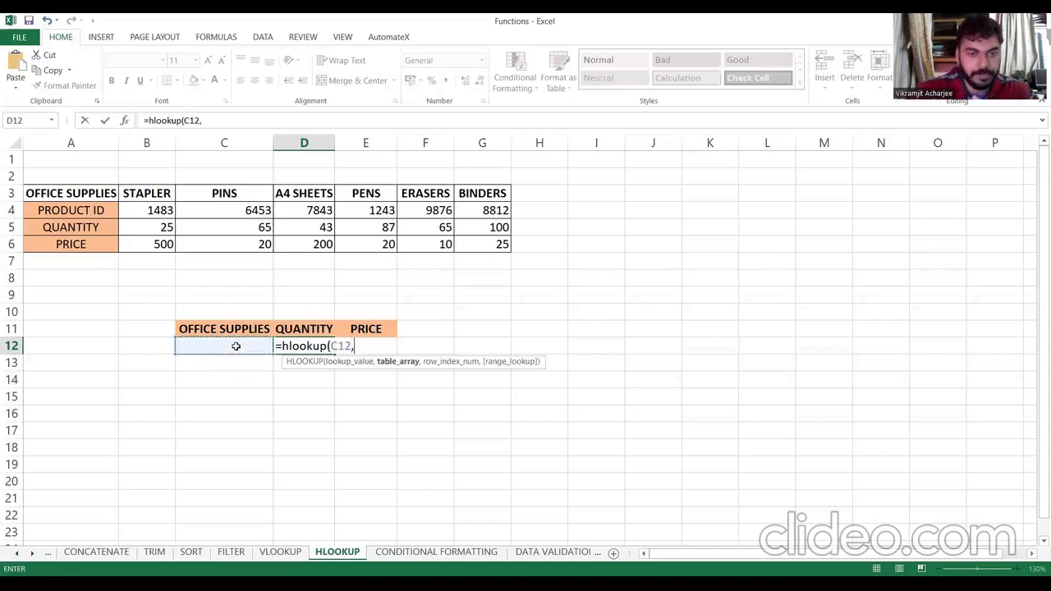
{"action": "left_click_drag", "start_coordinate": [99, 191], "coordinate": [485, 243]}
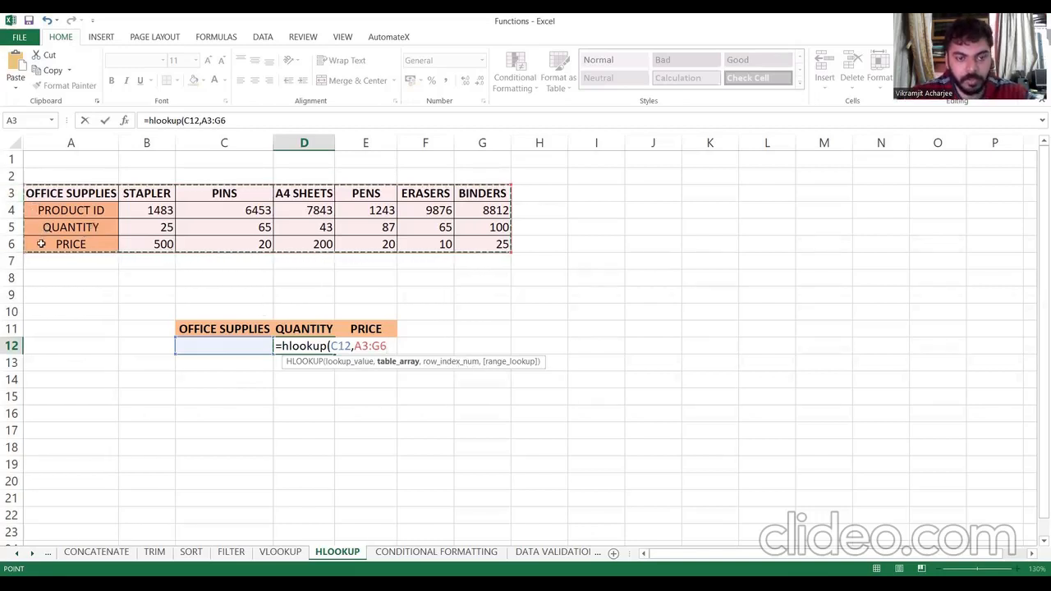
{"action": "type", "text": ","}
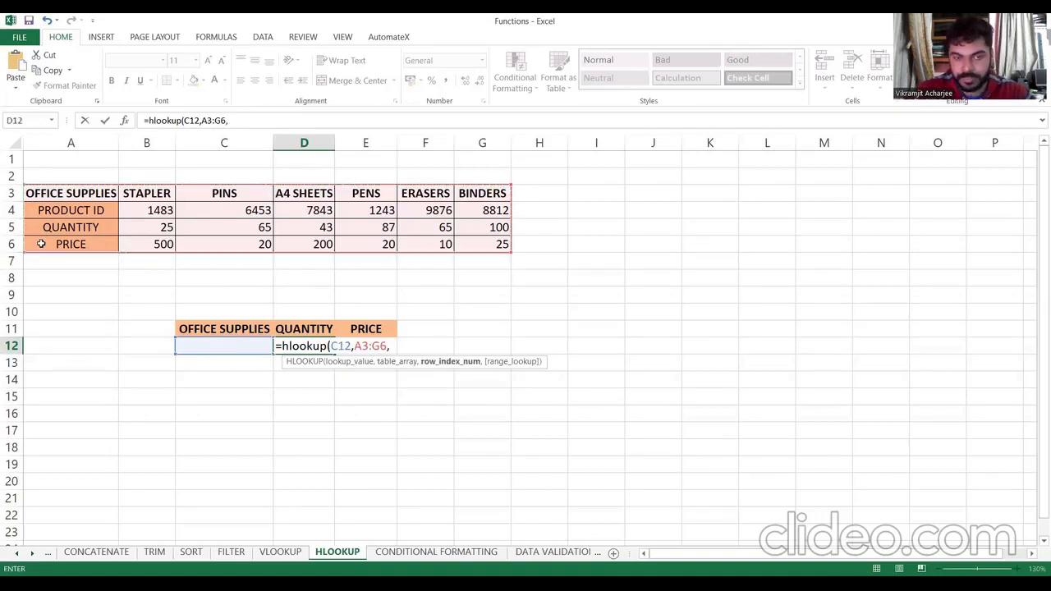
{"action": "type", "text": "3"}
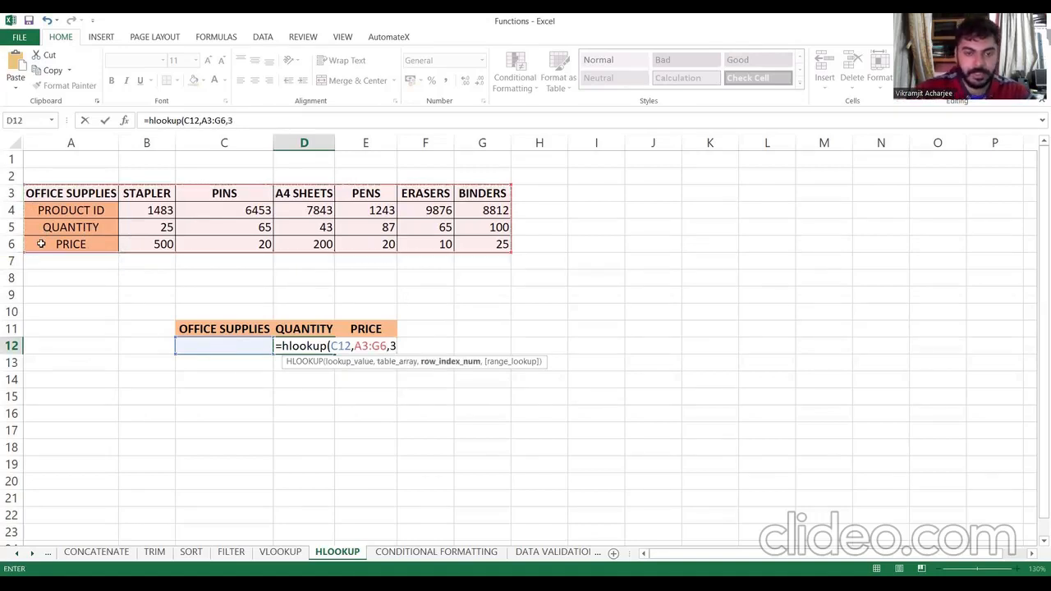
{"action": "type", "text": ","}
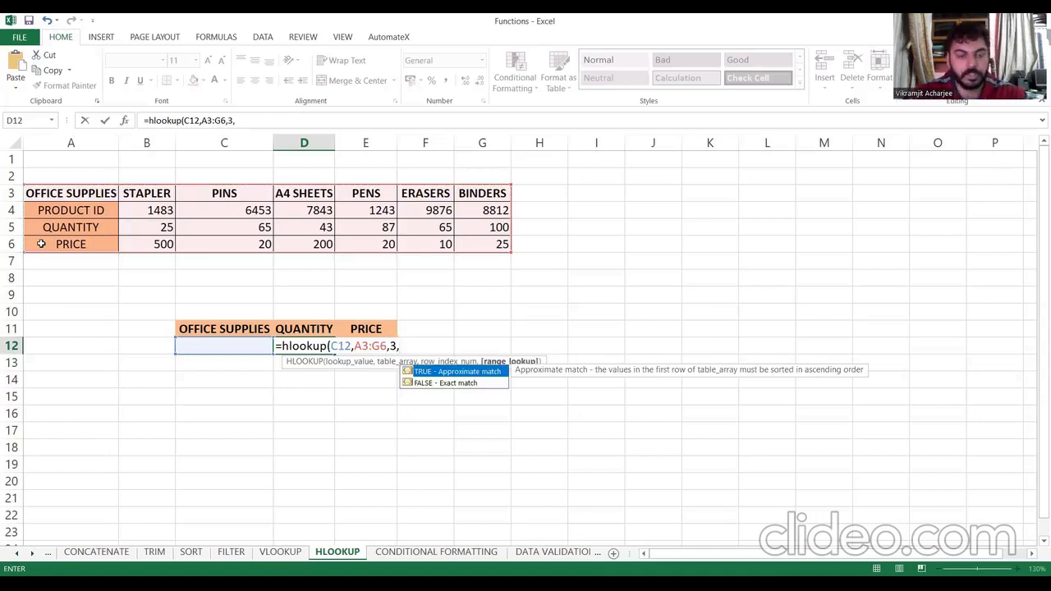
{"action": "type", "text": "0"}
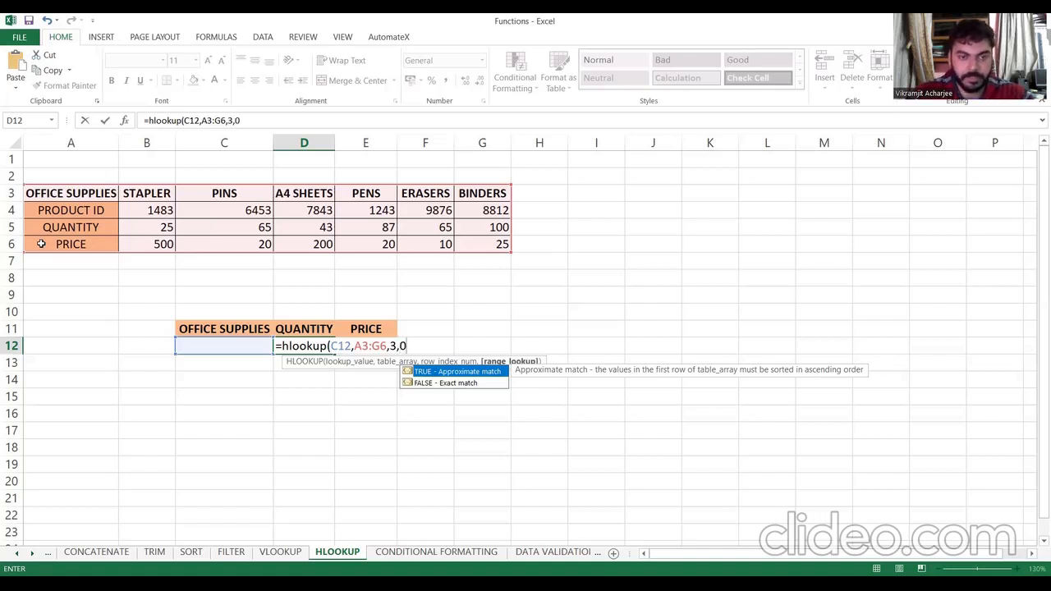
{"action": "type", "text": ")"}
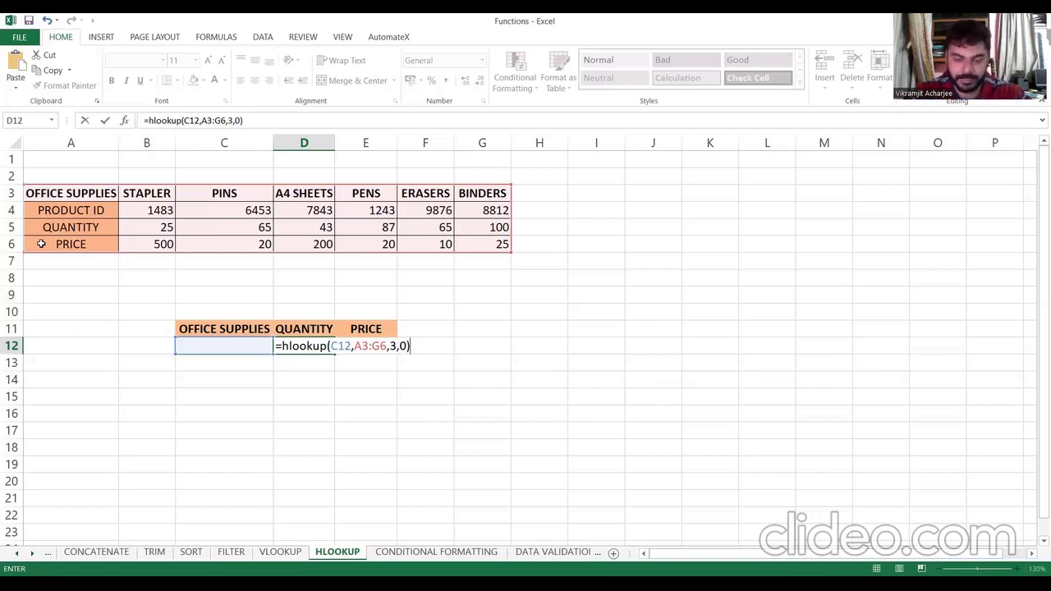
{"action": "key", "text": "Return"}
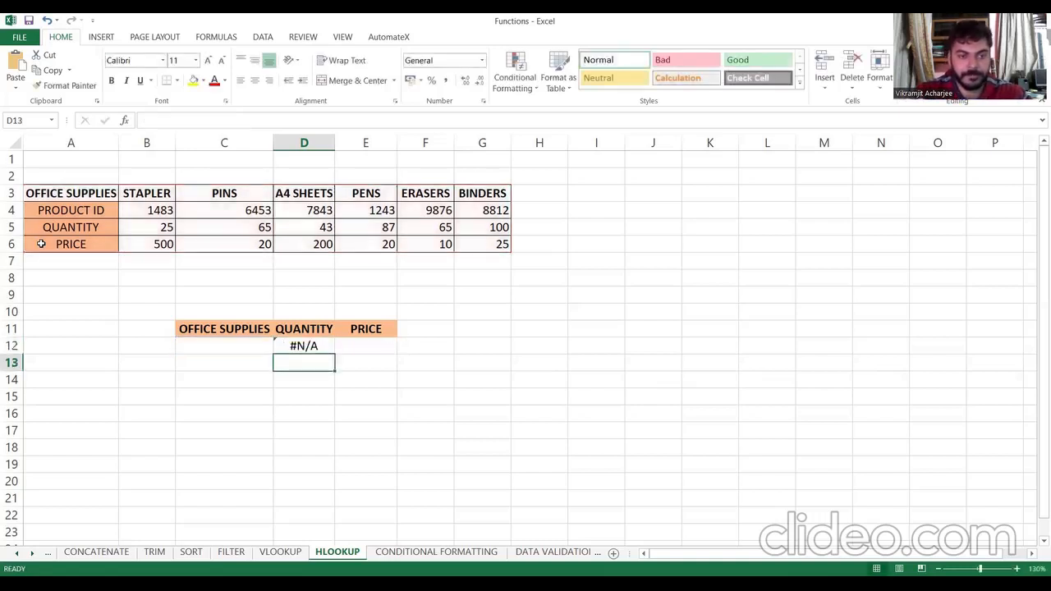
Enter Binders in C12 under OFFICE SUPPLIES to test the quantity lookup.
{"action": "left_click", "coordinate": [245, 342]}
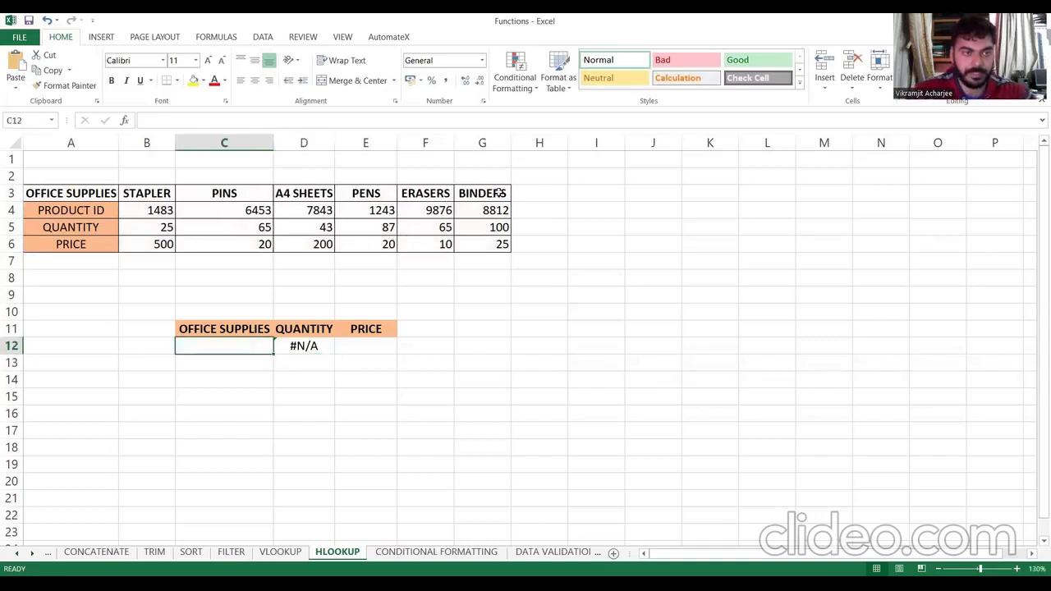
{"action": "type", "text": "Binders"}
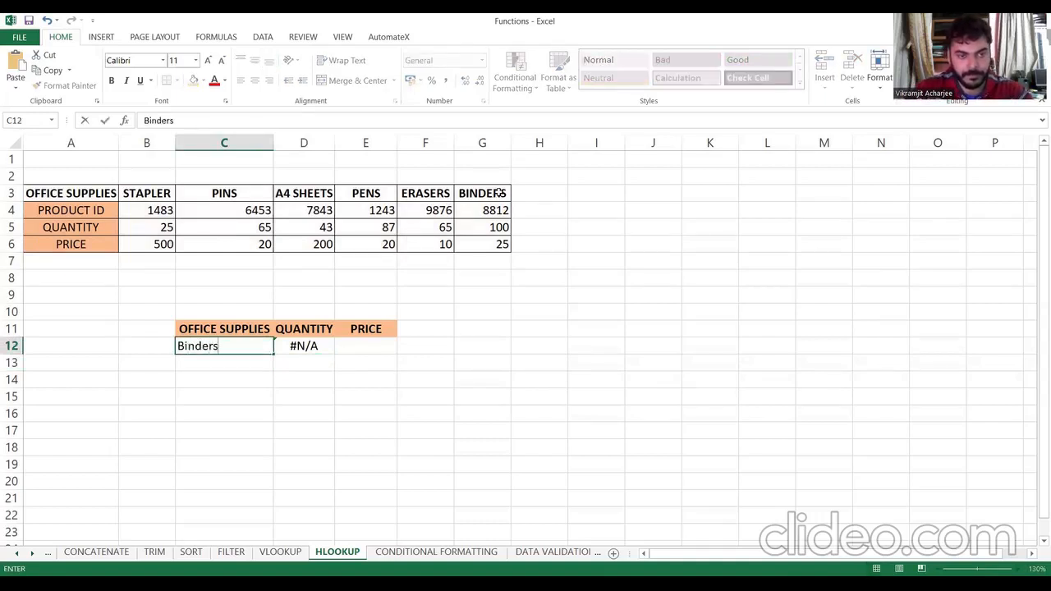
{"action": "key", "text": "Return"}
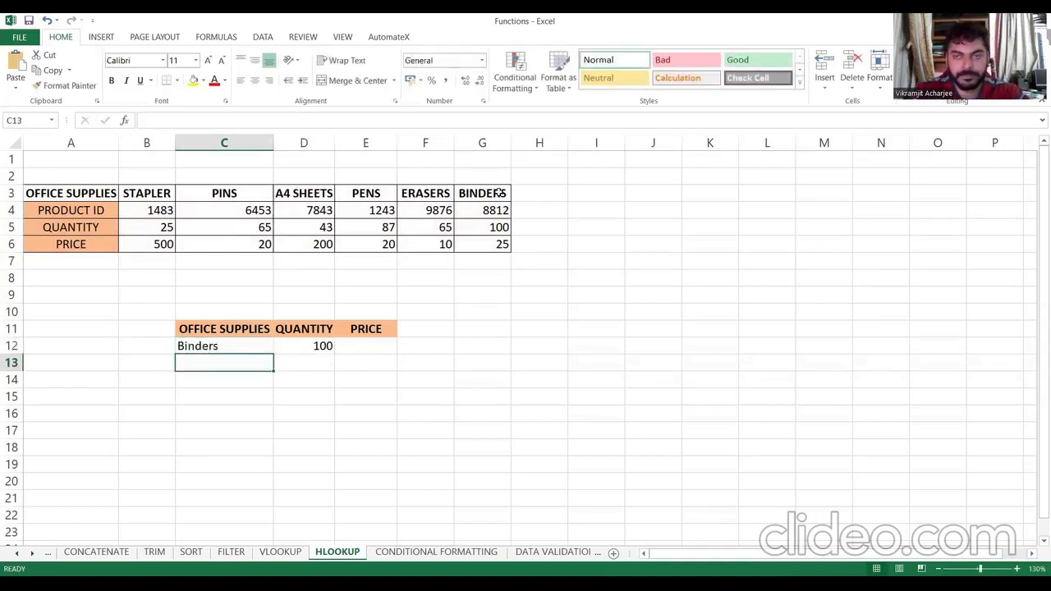
Replace the office supply in C12 with Pins.
{"action": "left_click", "coordinate": [251, 346]}
{"action": "type", "text": "P"}
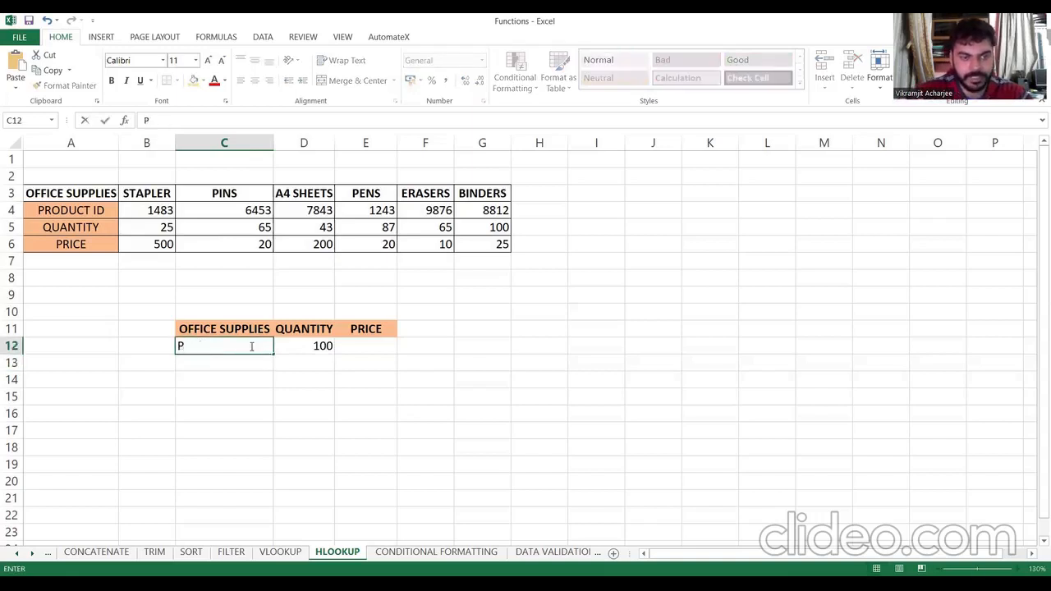
{"action": "type", "text": "ins"}
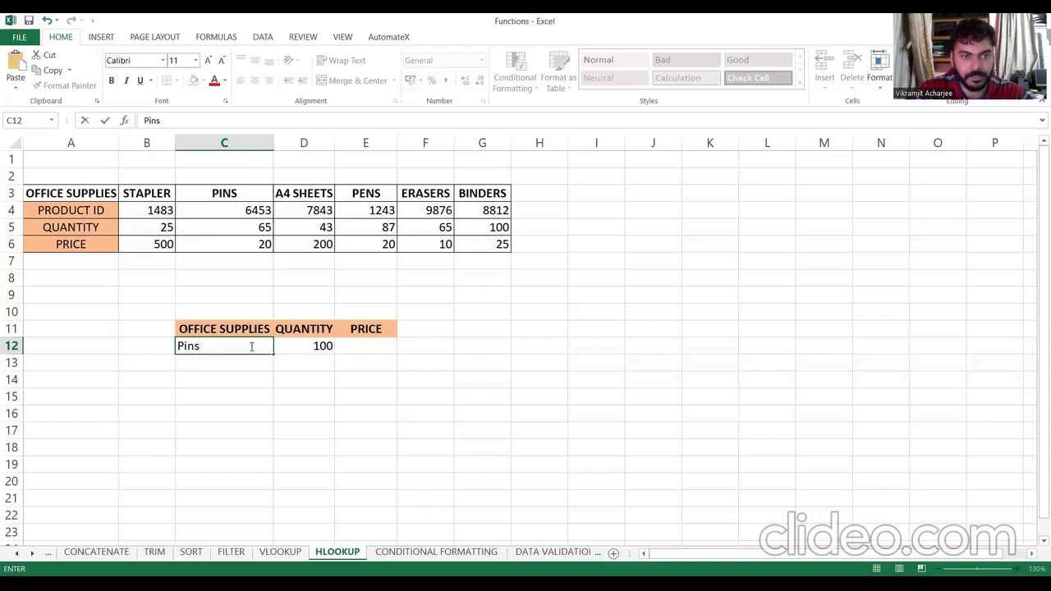
{"action": "key", "text": "Return"}
Change the lookup item in C12 to Pens.
{"action": "left_click", "coordinate": [251, 347]}
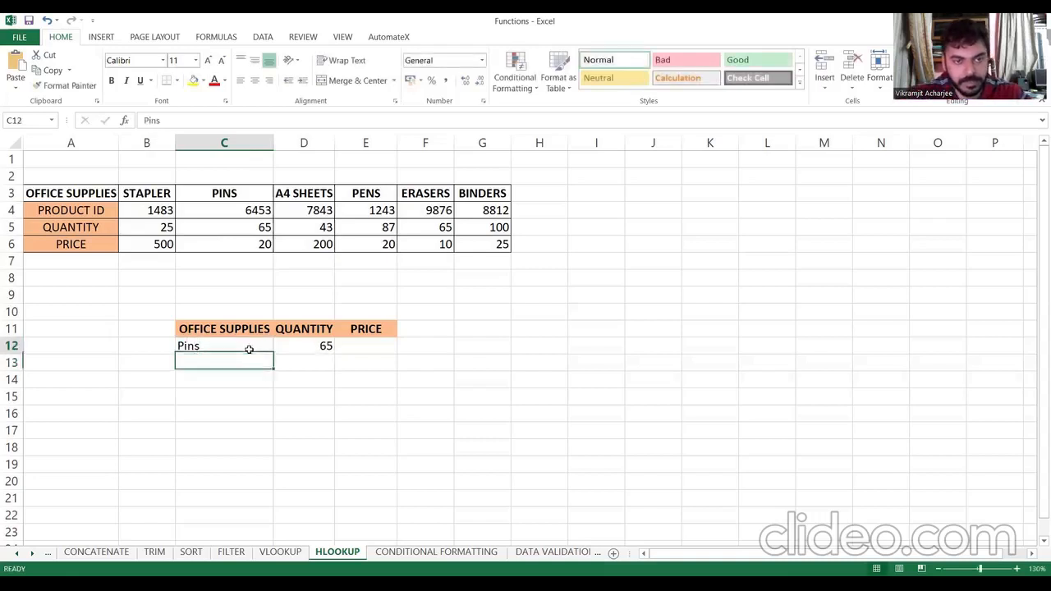
{"action": "type", "text": "Pens"}
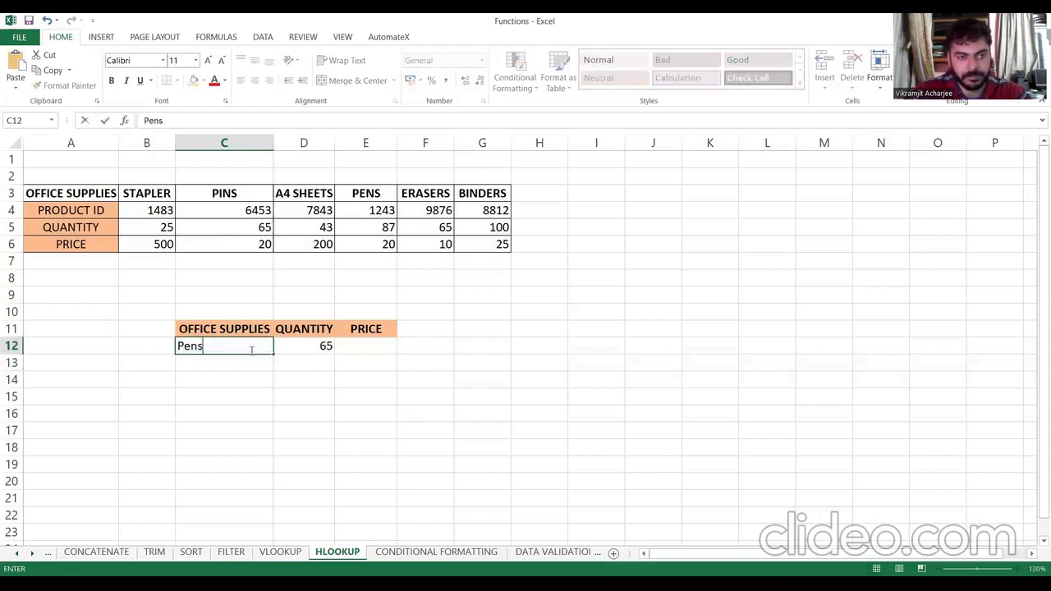
{"action": "key", "text": "Return"}
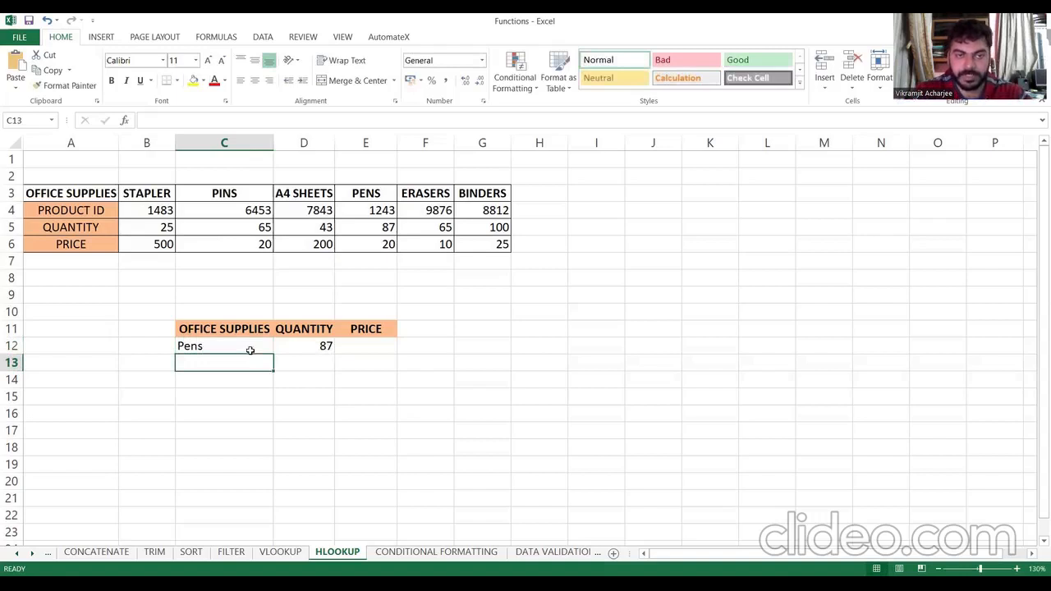
Enter the formula =hlookup(C12,A3:G6,4,0) in E12 to look up the item's price.
{"action": "left_click", "coordinate": [385, 349]}
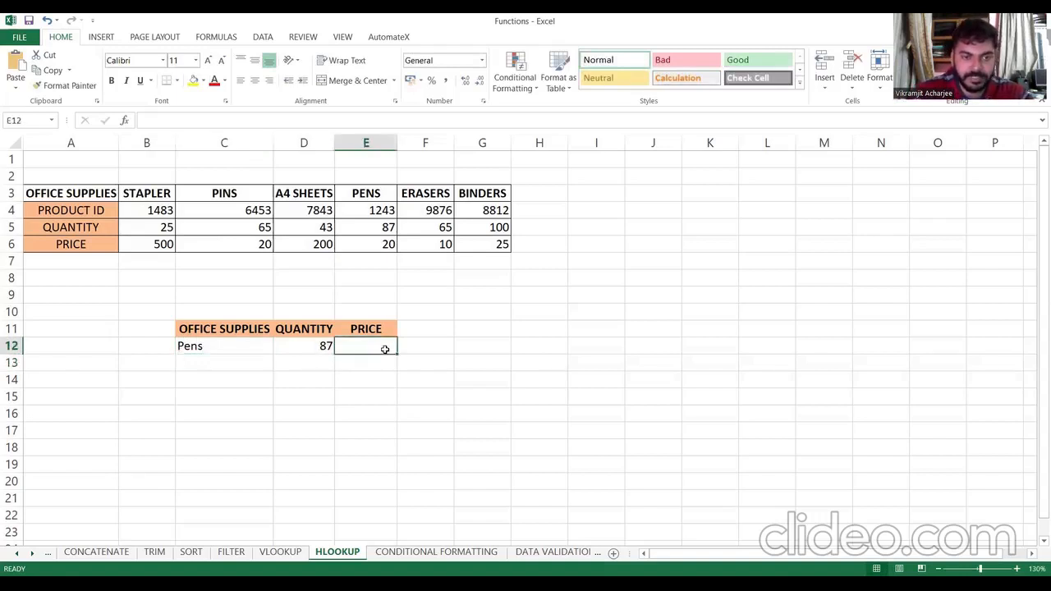
{"action": "type", "text": "="}
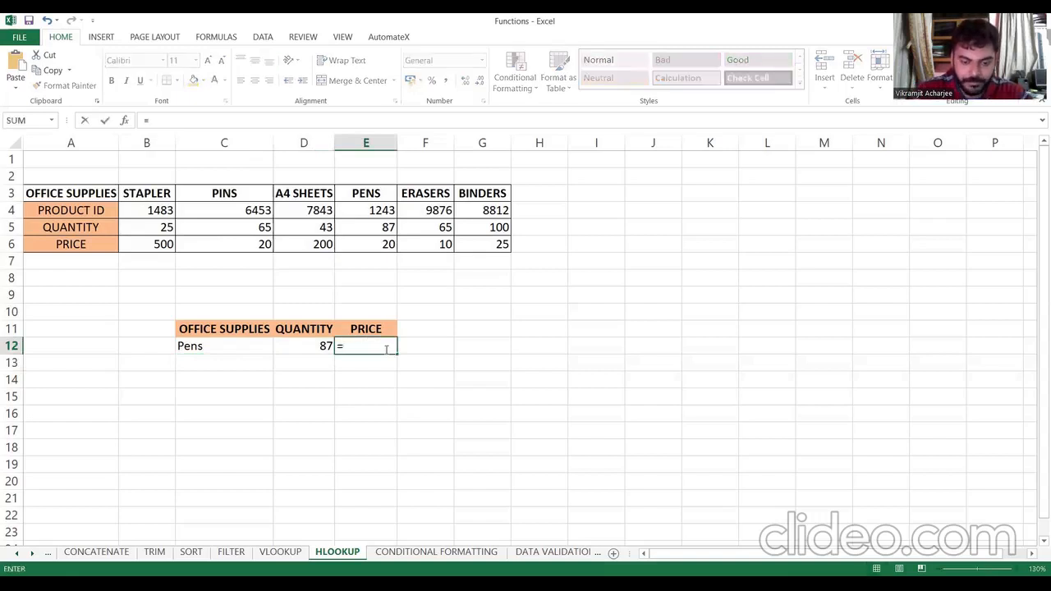
{"action": "type", "text": "hloo"}
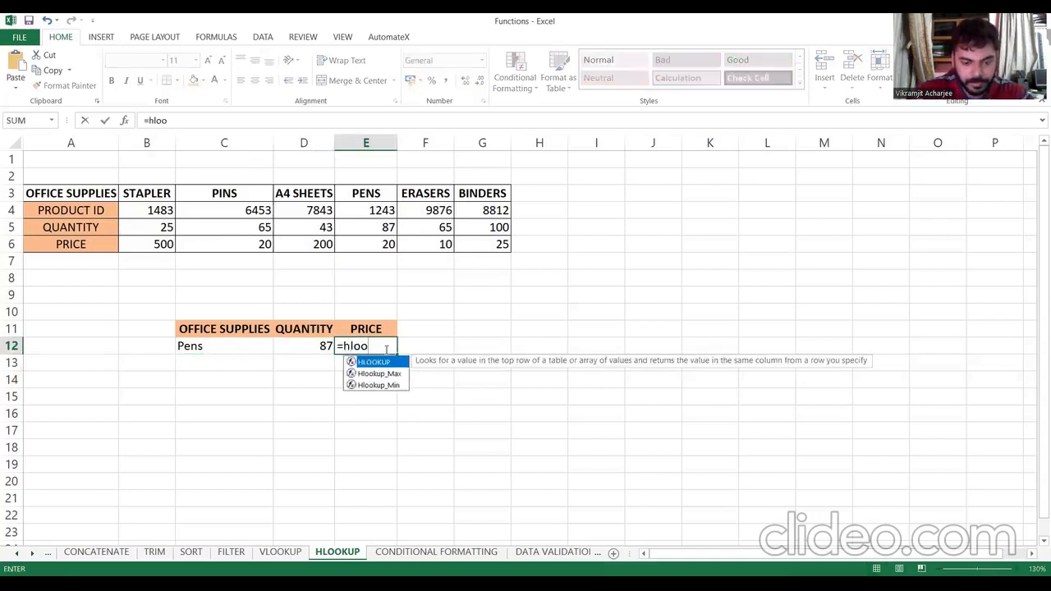
{"action": "type", "text": "kup("}
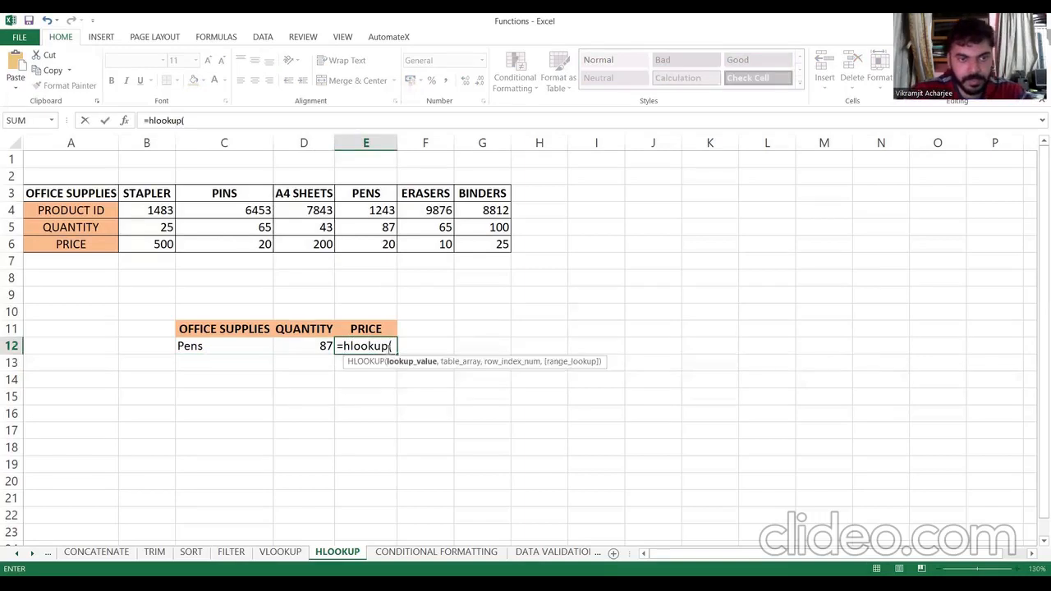
{"action": "left_click", "coordinate": [225, 346]}
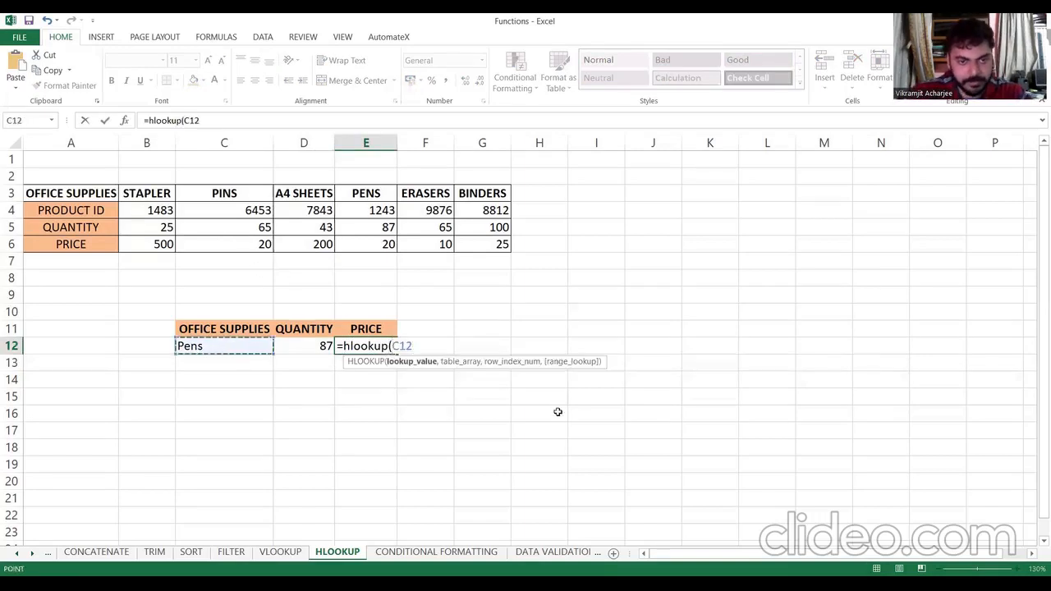
{"action": "type", "text": ","}
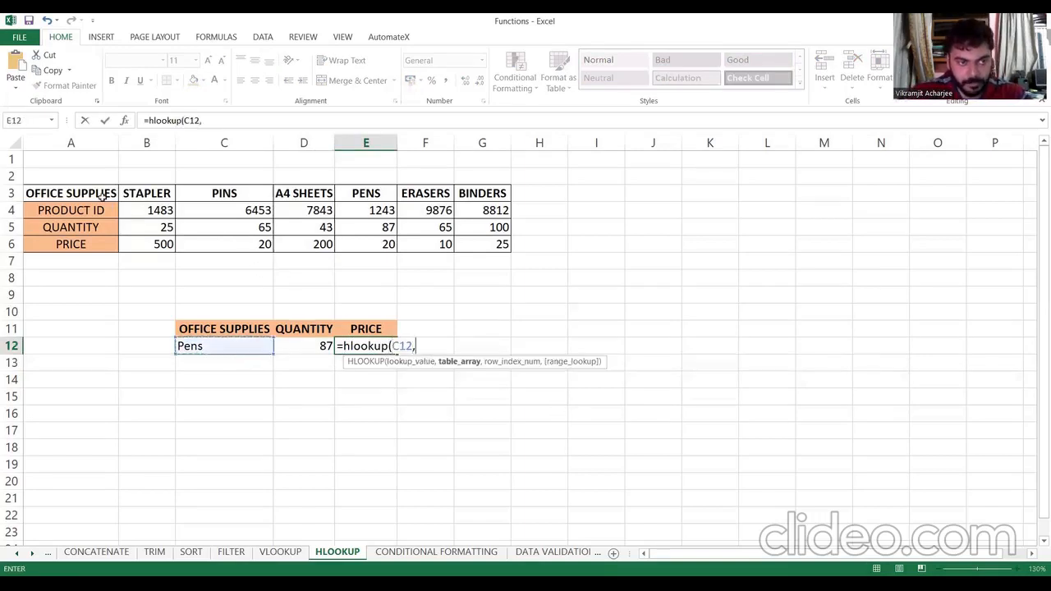
{"action": "left_click_drag", "start_coordinate": [107, 201], "coordinate": [173, 197]}
{"action": "left_click_drag", "start_coordinate": [443, 244], "coordinate": [476, 250]}
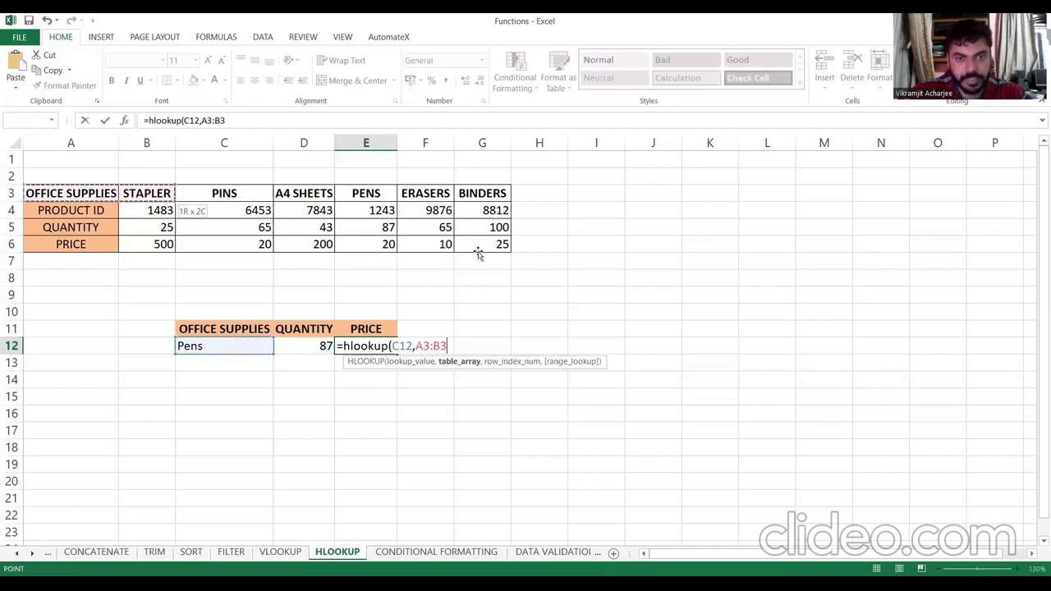
{"action": "type", "text": ","}
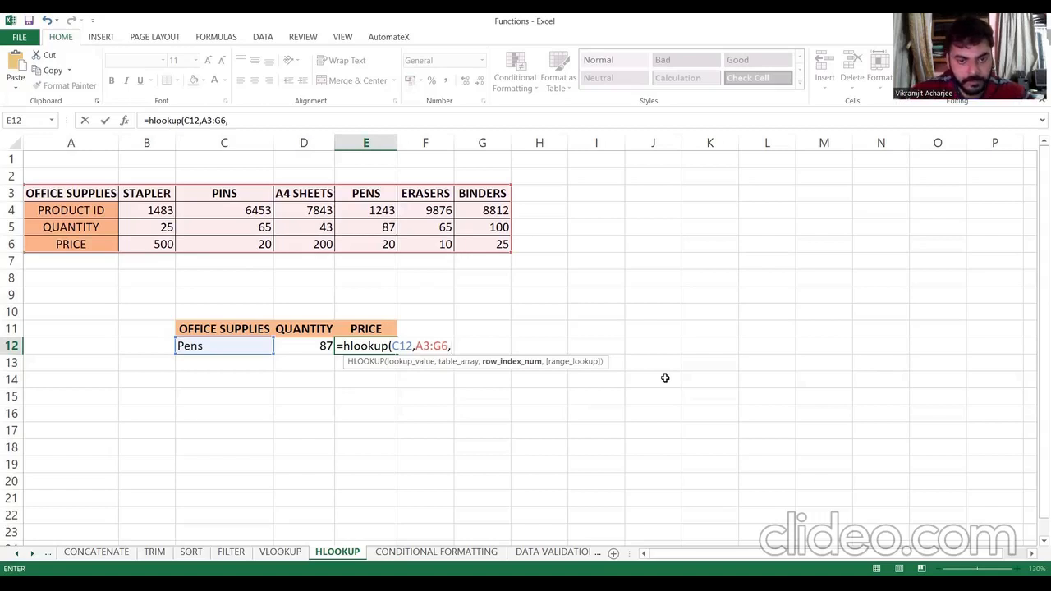
{"action": "type", "text": "4"}
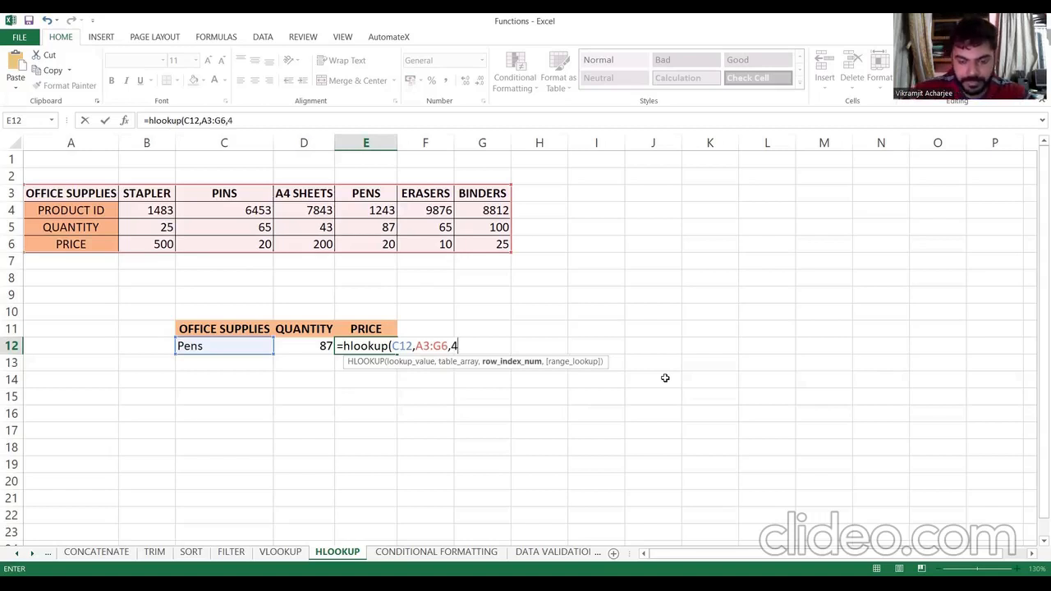
{"action": "type", "text": ",0)"}
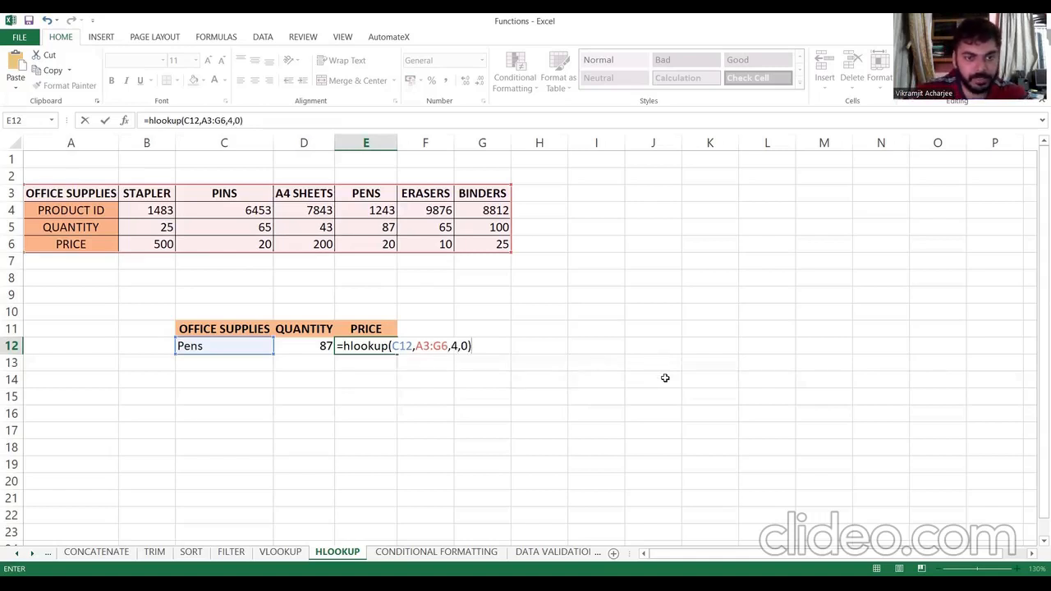
{"action": "key", "text": "Return"}
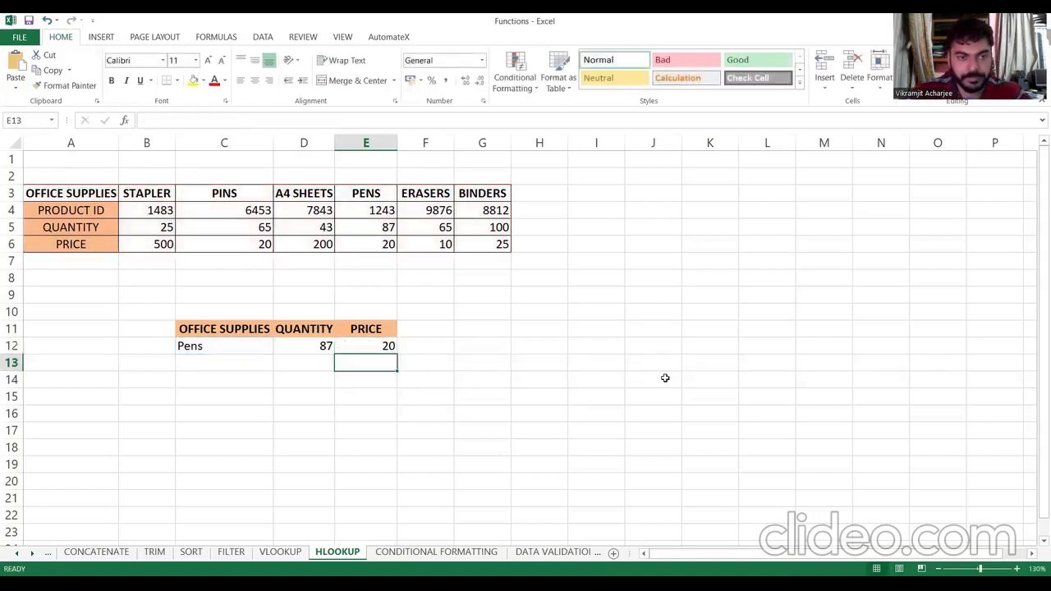
Replace the office supply in C12 with Erasers to test both the quantity and price lookups.
{"action": "left_click", "coordinate": [250, 352]}
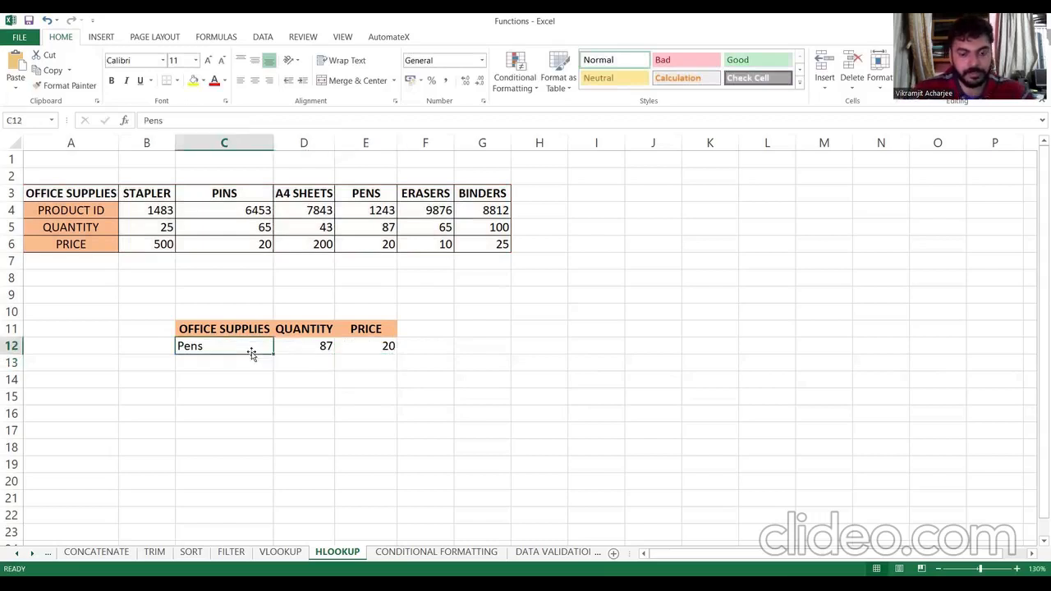
{"action": "type", "text": "Erasers"}
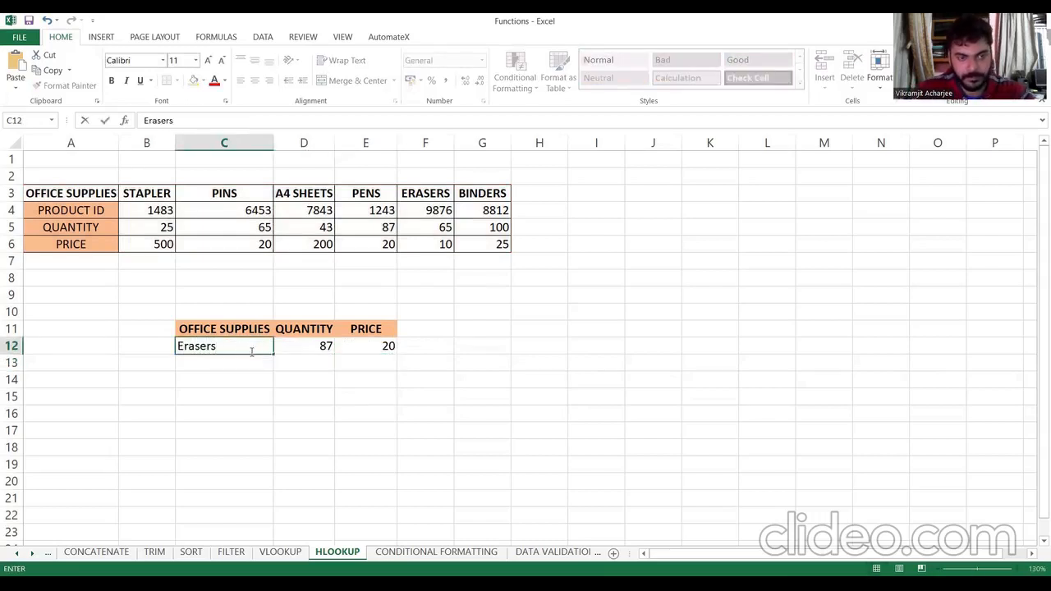
{"action": "key", "text": "Return"}
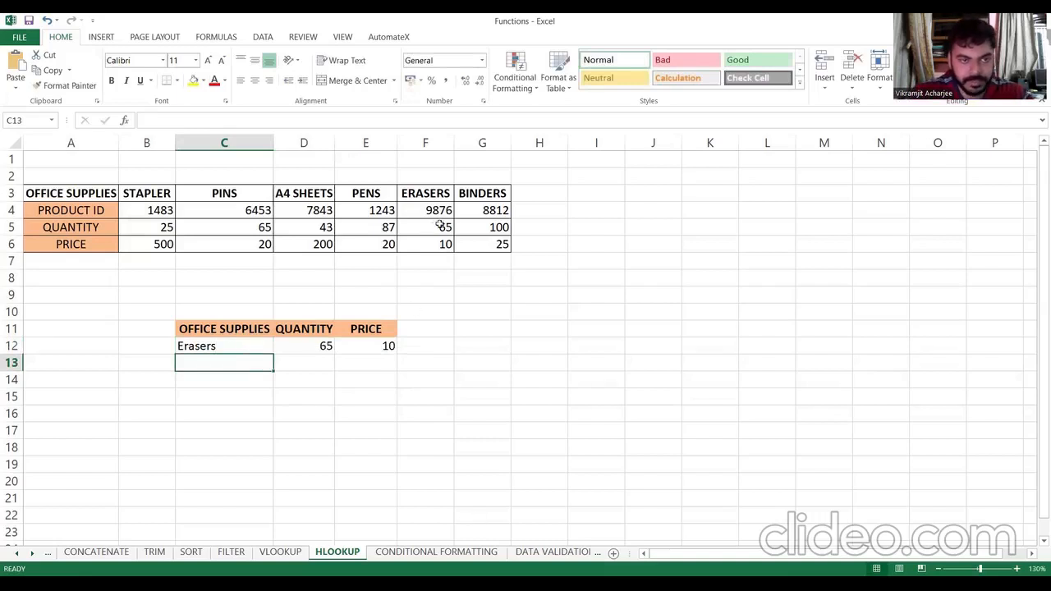
Change the entry in C12 to the misspelled item Esarer to test how the lookups handle an unmatched name.
{"action": "left_click", "coordinate": [218, 347]}
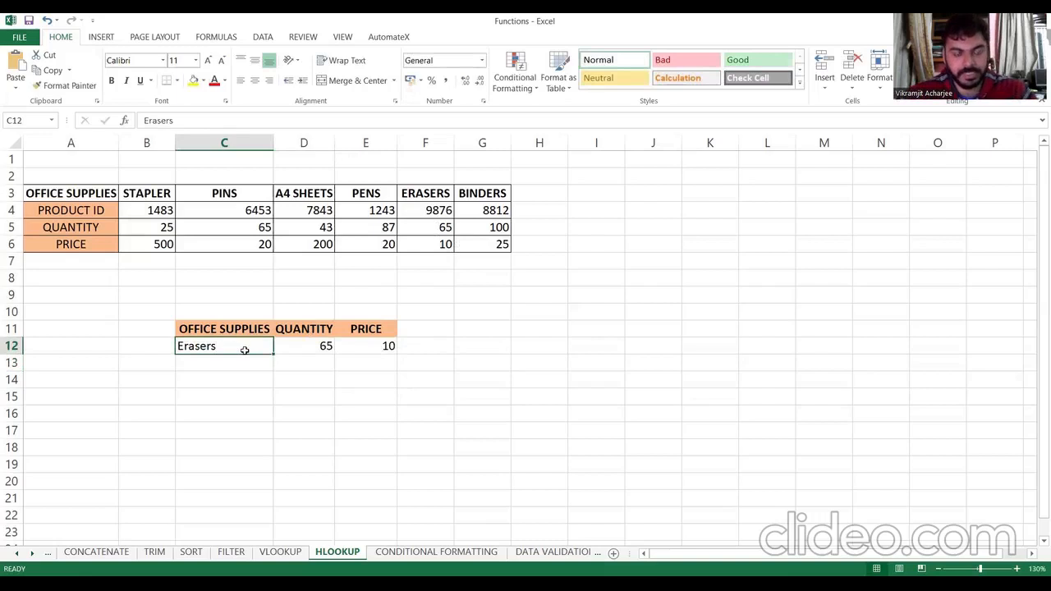
{"action": "double_click", "coordinate": [227, 348]}
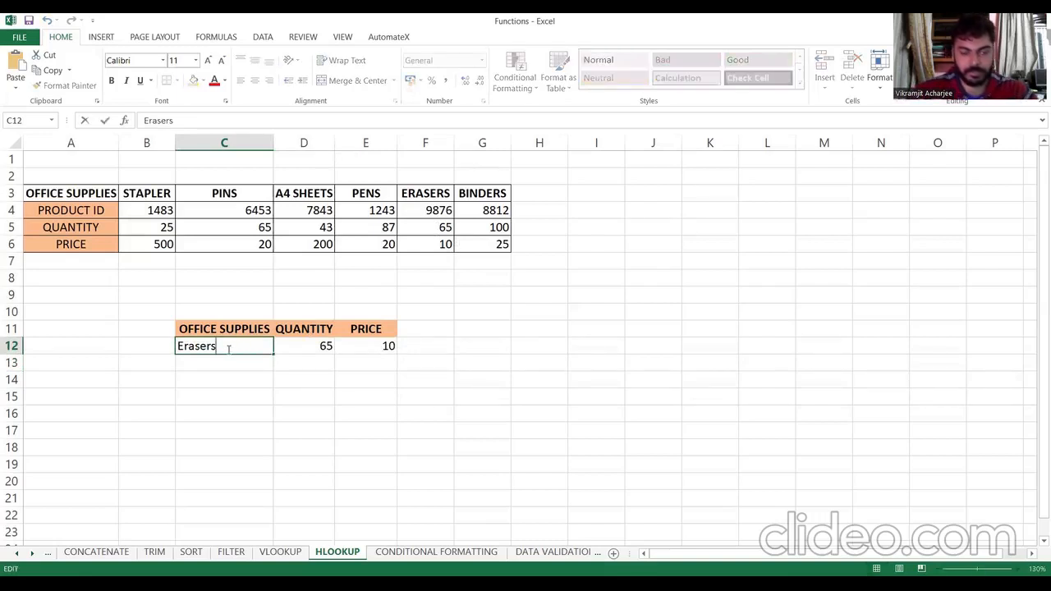
{"action": "key", "text": "BackSpace"}
{"action": "key", "text": "BackSpace"}
{"action": "key", "text": "BackSpace"}
{"action": "key", "text": "BackSpace"}
{"action": "key", "text": "BackSpace"}
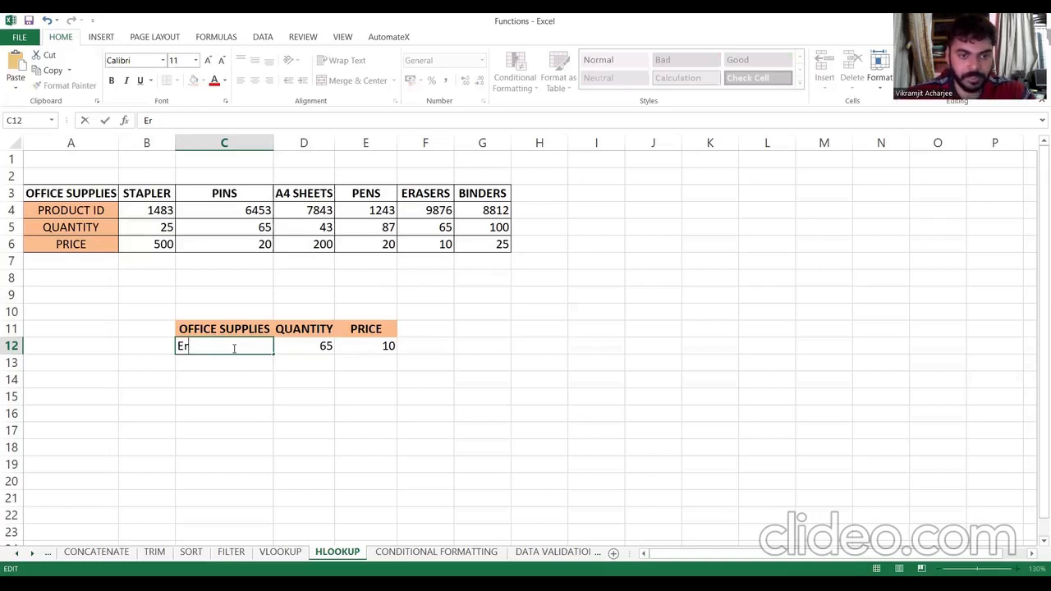
{"action": "key", "text": "BackSpace"}
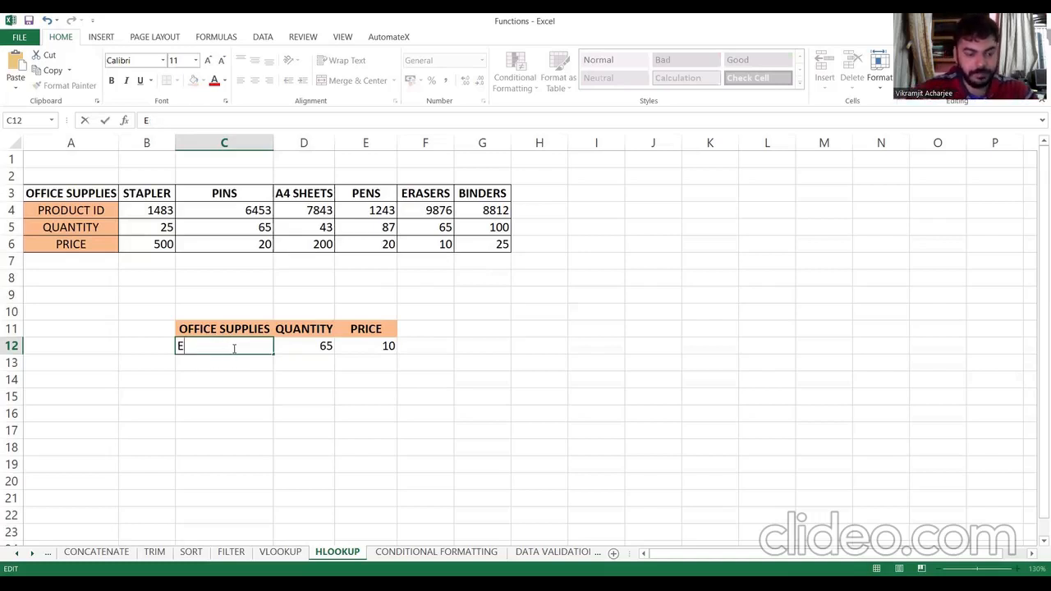
{"action": "type", "text": "sarer"}
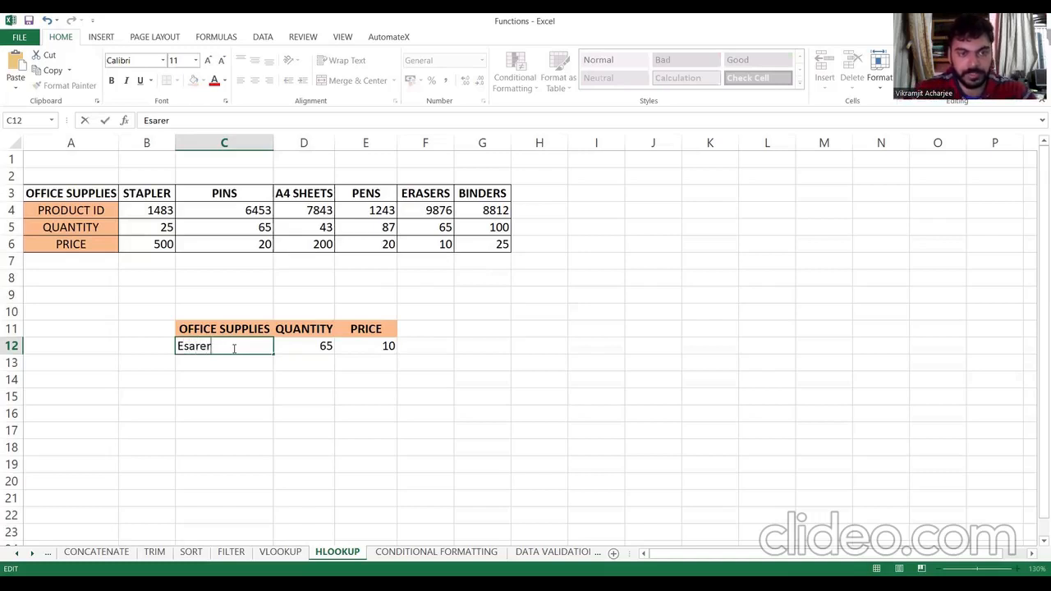
{"action": "key", "text": "Return"}
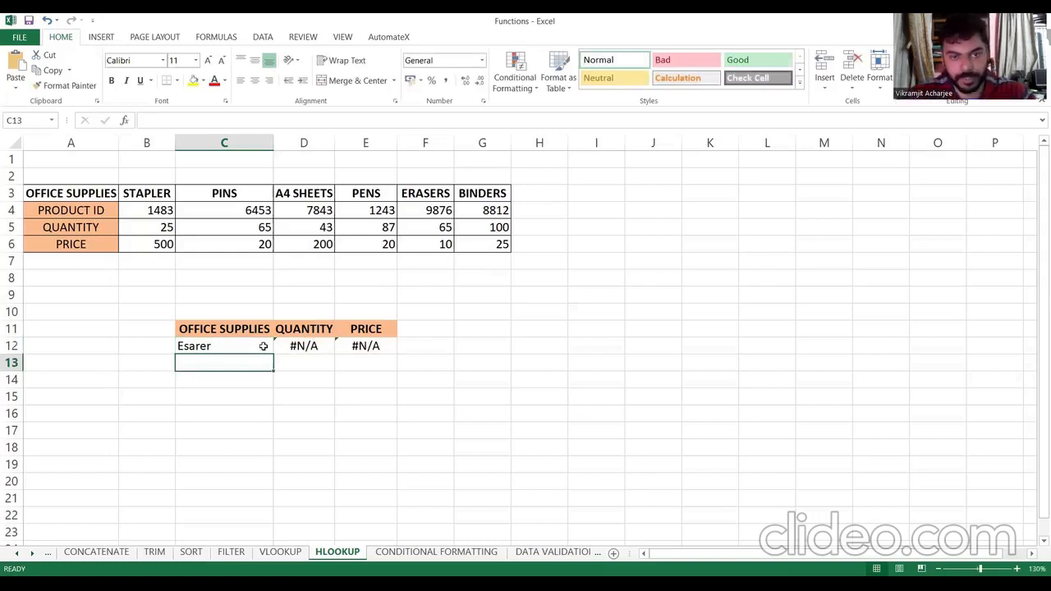
Replace the misspelled item in C12 with Pins, a valid name from the table's header row.
{"action": "left_click", "coordinate": [199, 347]}
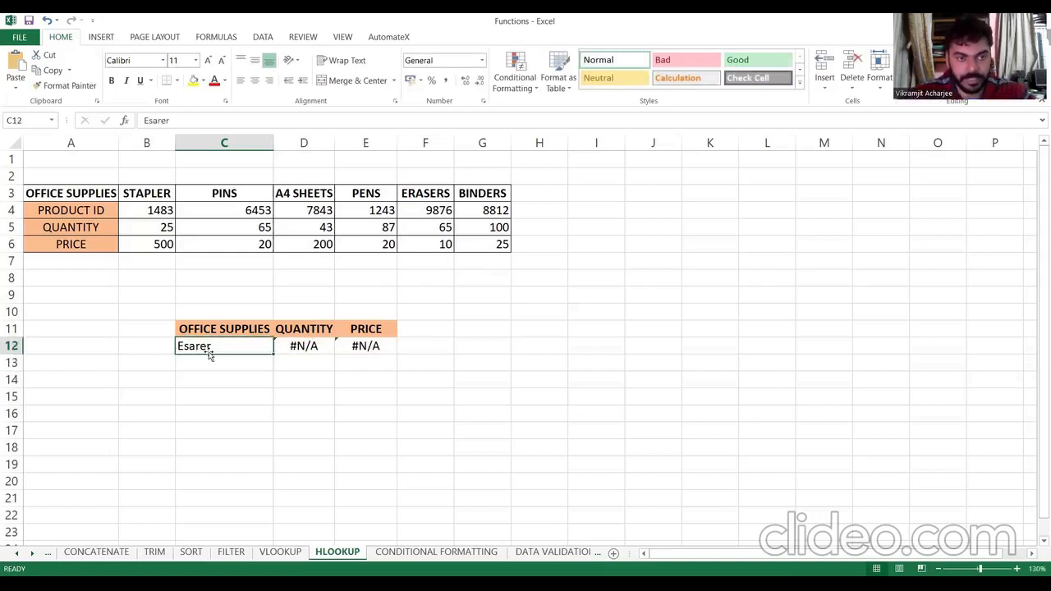
{"action": "type", "text": "Pi"}
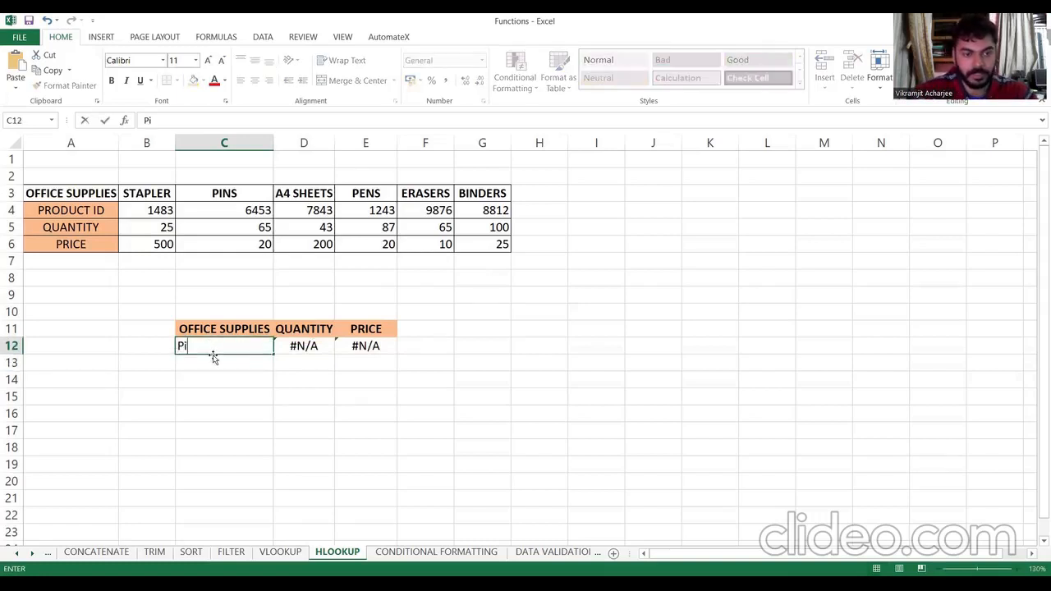
{"action": "type", "text": "ns"}
{"action": "key", "text": "Return"}
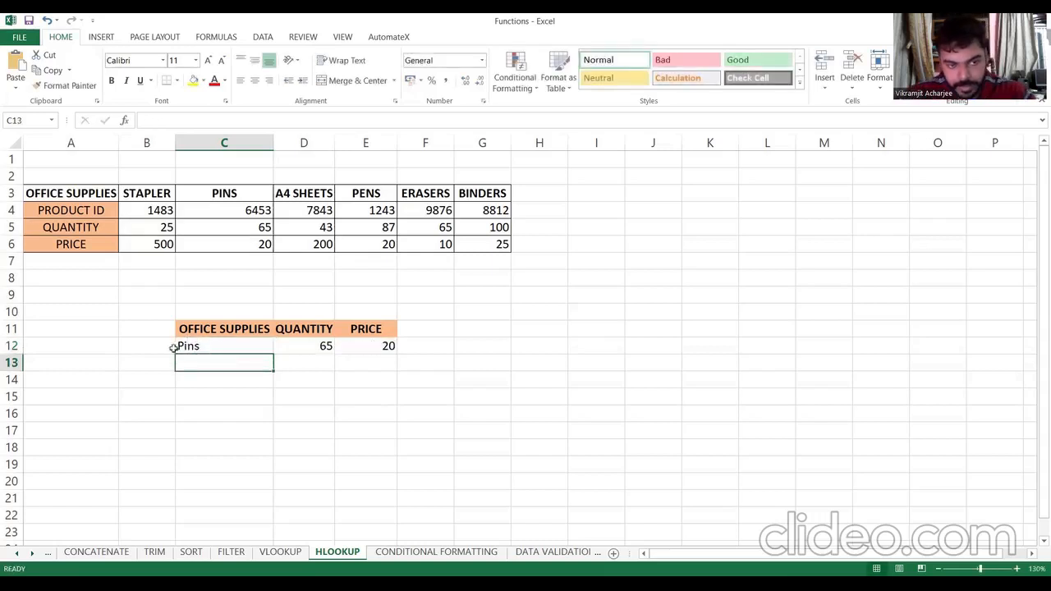